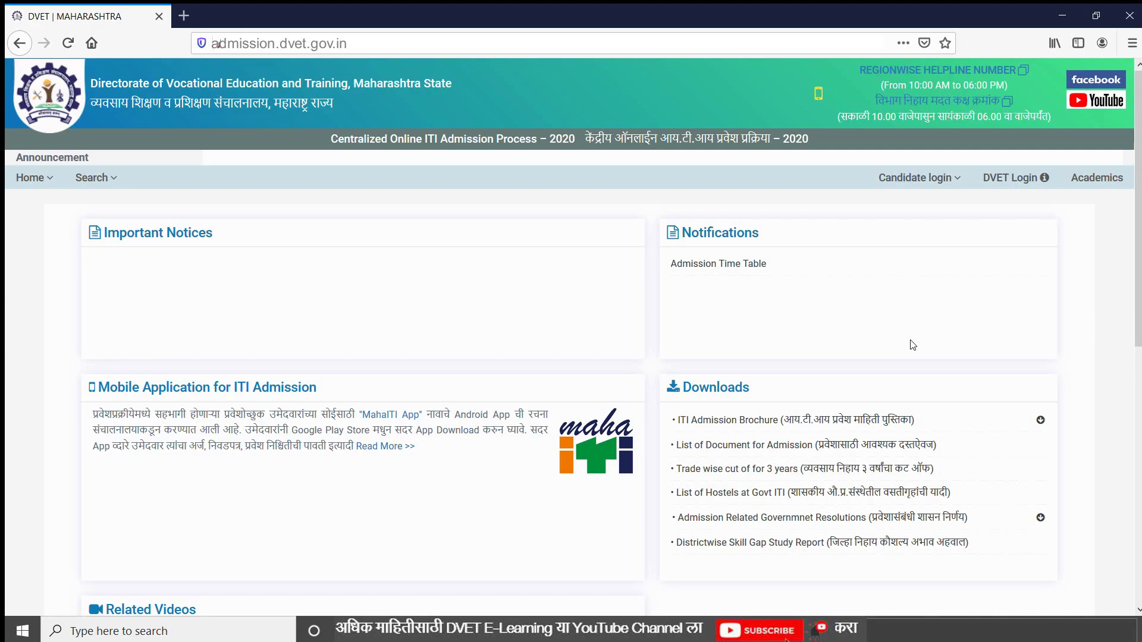
Open the Candidate login menu on the portal home page to show its login options
{"action": "left_click", "coordinate": [942, 179]}
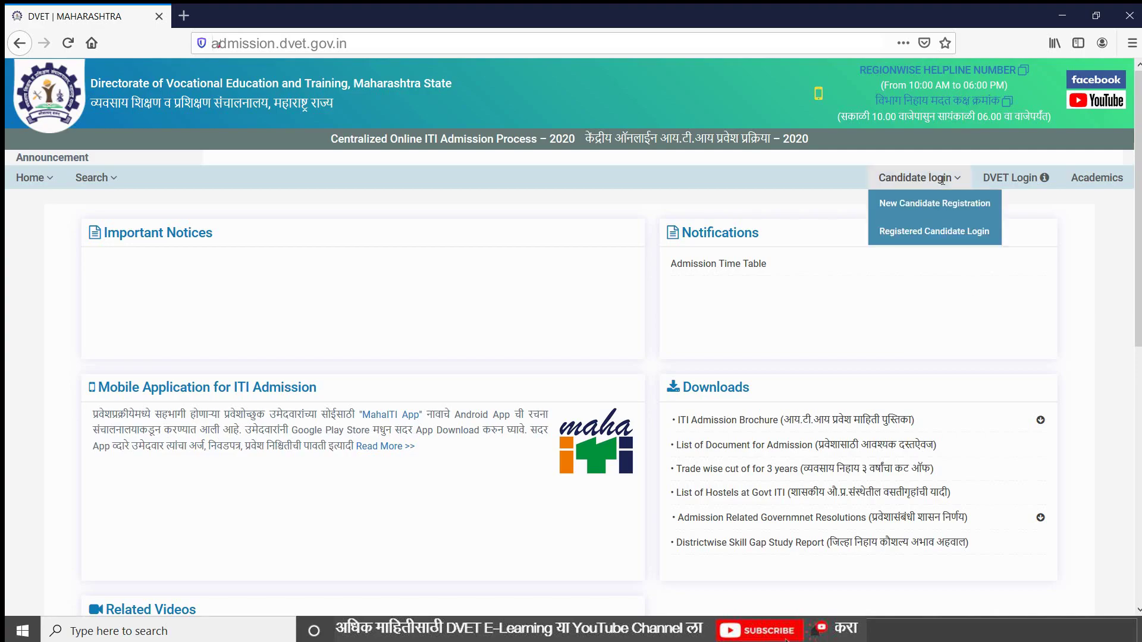
On Registered Candidate Login, autofill the saved registration number and password, then delete the password's last character
{"action": "left_click", "coordinate": [938, 241]}
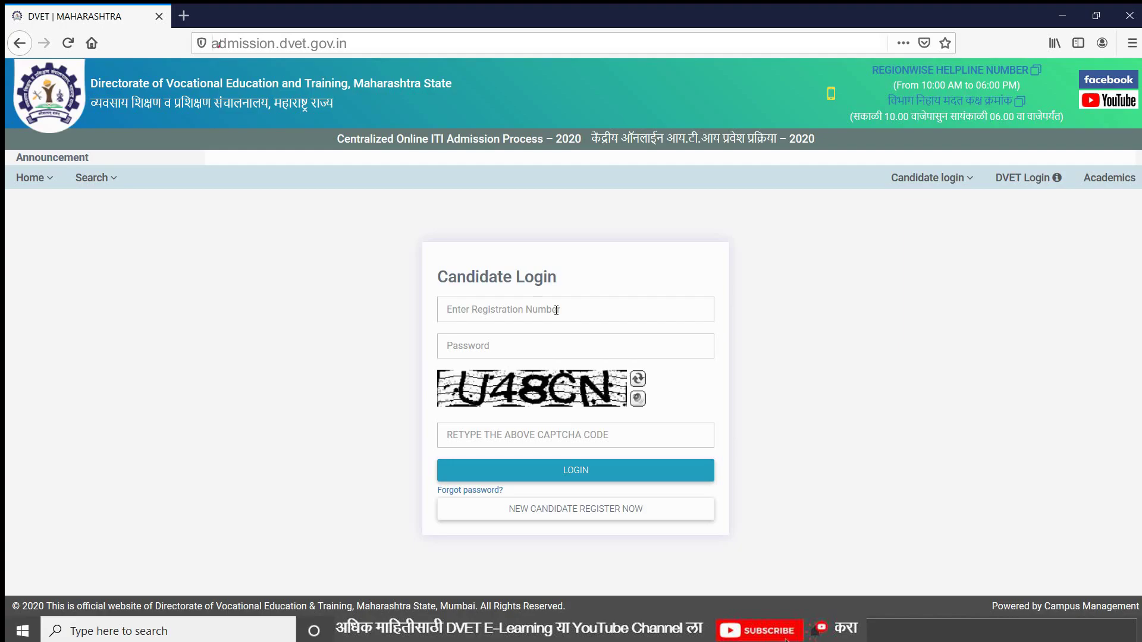
{"action": "left_click", "coordinate": [556, 310]}
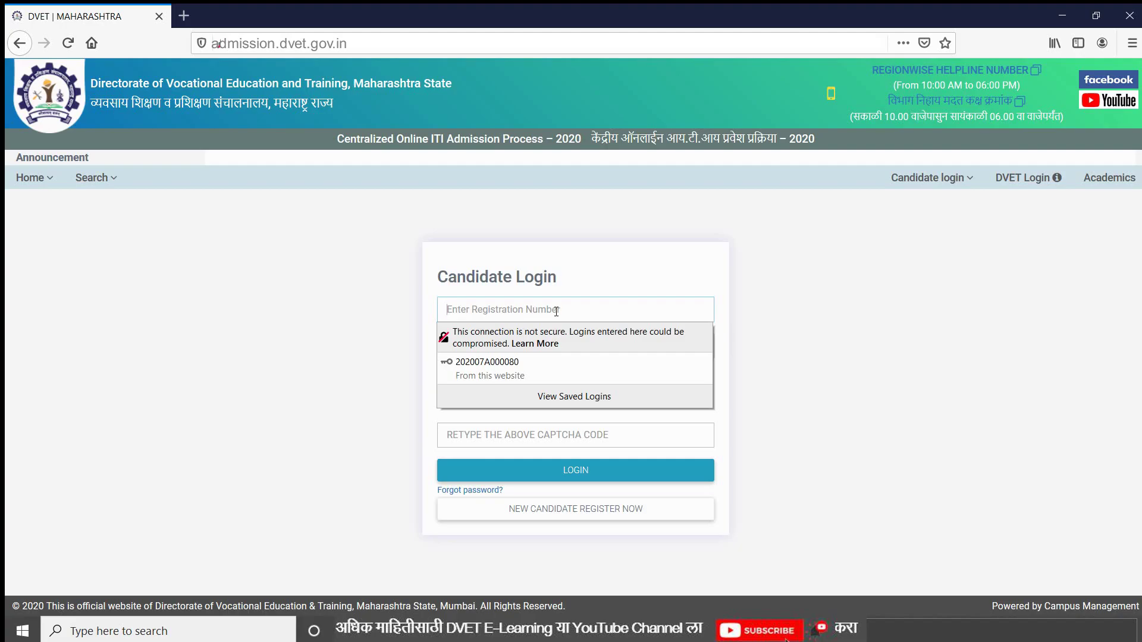
{"action": "left_click", "coordinate": [526, 369]}
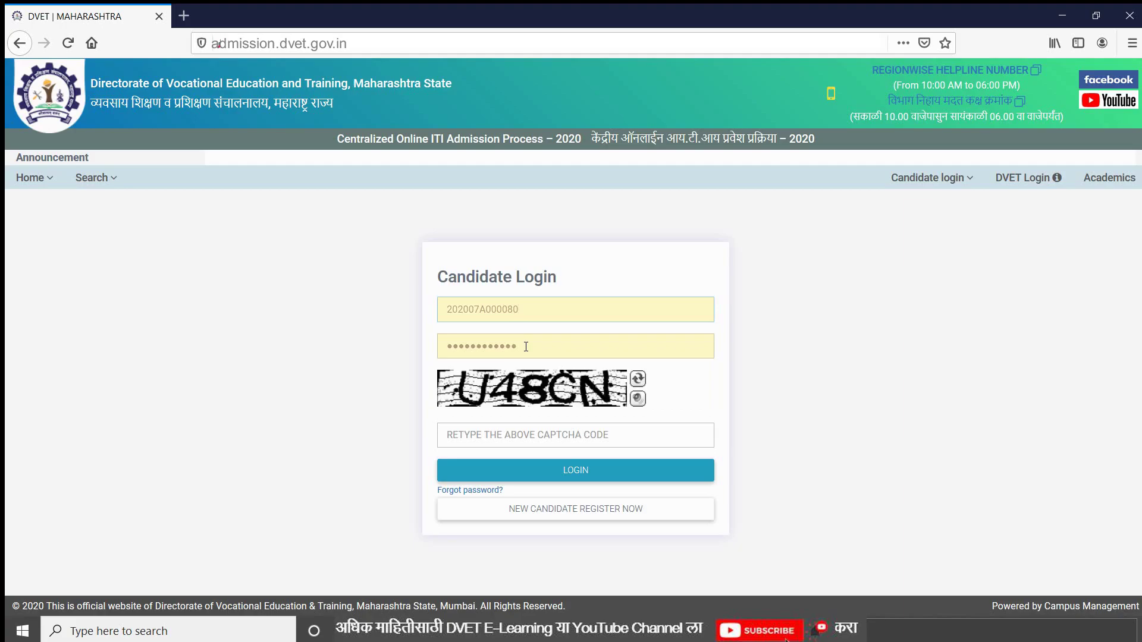
{"action": "left_click", "coordinate": [526, 347]}
{"action": "key", "text": "BackSpace"}
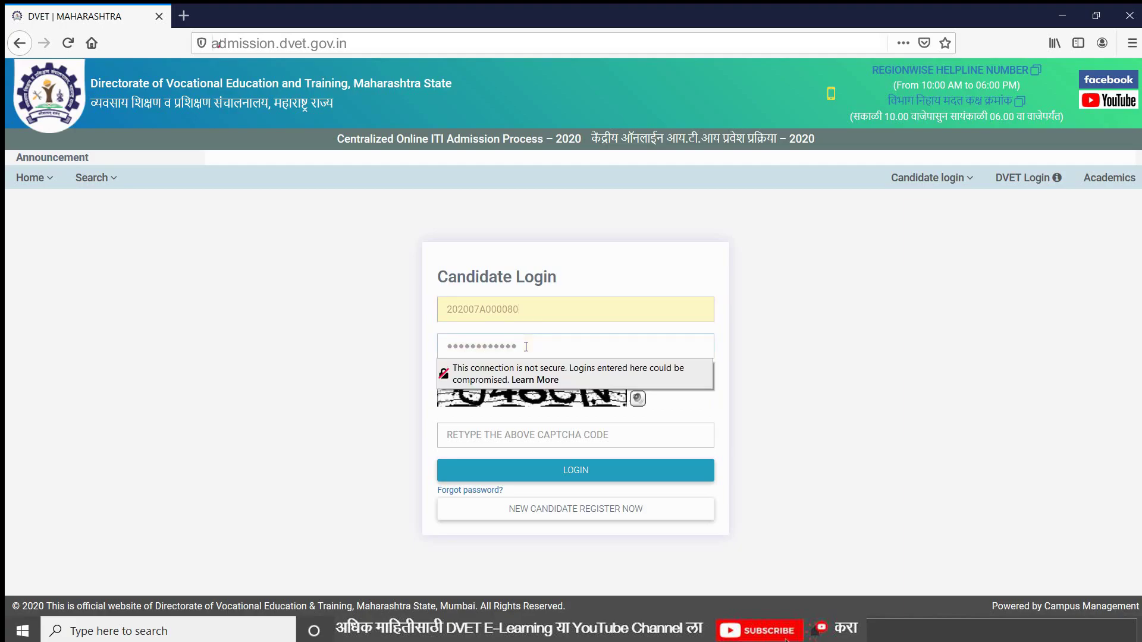
Enter the captcha and submit the login, which fails with an incorrect-password warning
{"action": "left_click", "coordinate": [483, 439]}
{"action": "type", "text": "U"}
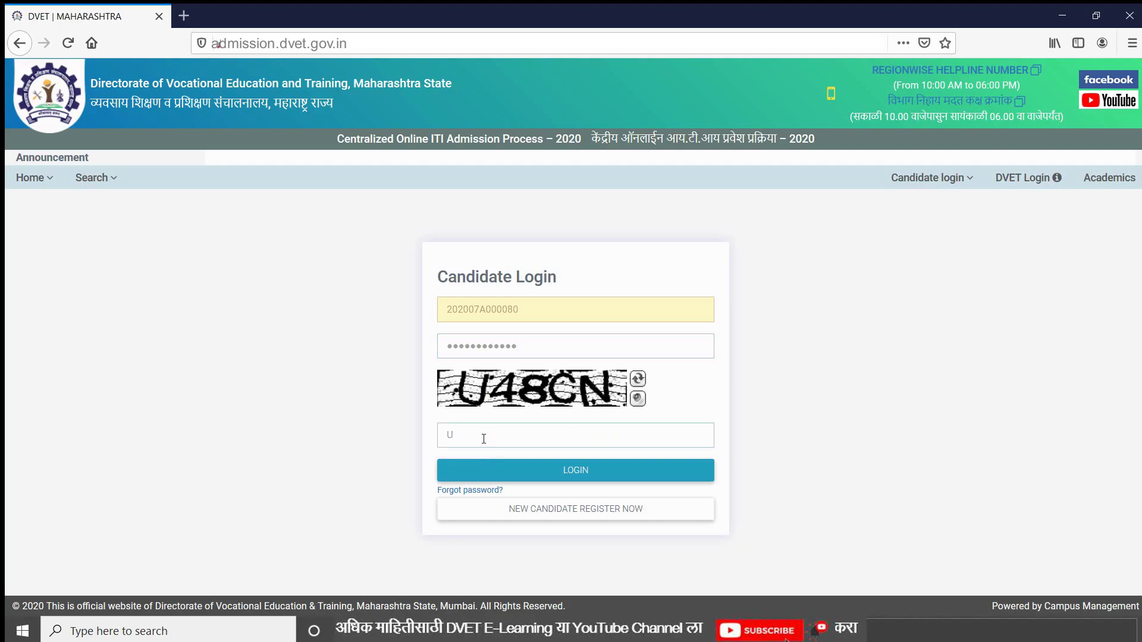
{"action": "type", "text": "48CN"}
{"action": "left_click", "coordinate": [549, 472]}
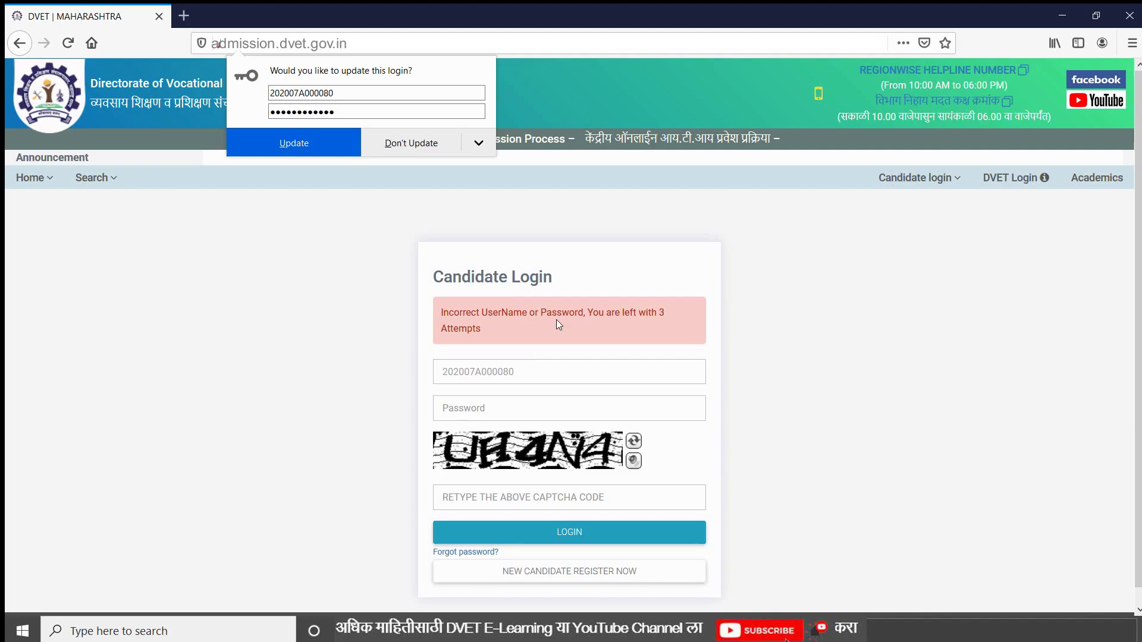
On the Forgot password form, autofill the registration number, enter the candidate's date of birth, and list delivery options
{"action": "left_click", "coordinate": [466, 553]}
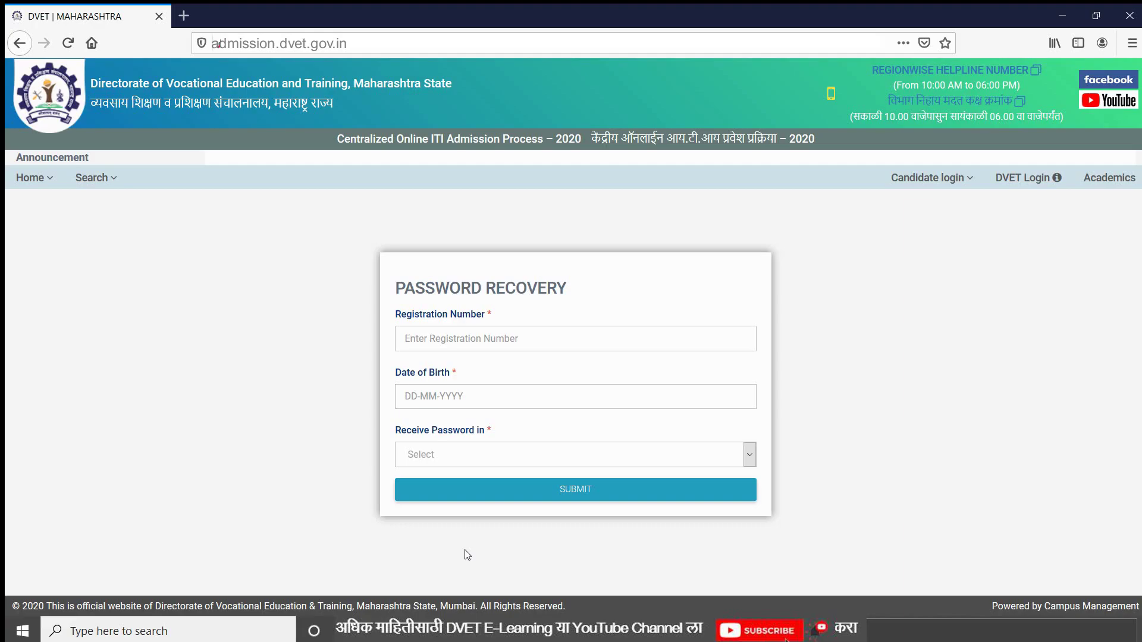
{"action": "left_click", "coordinate": [469, 337]}
{"action": "type", "text": "2020"}
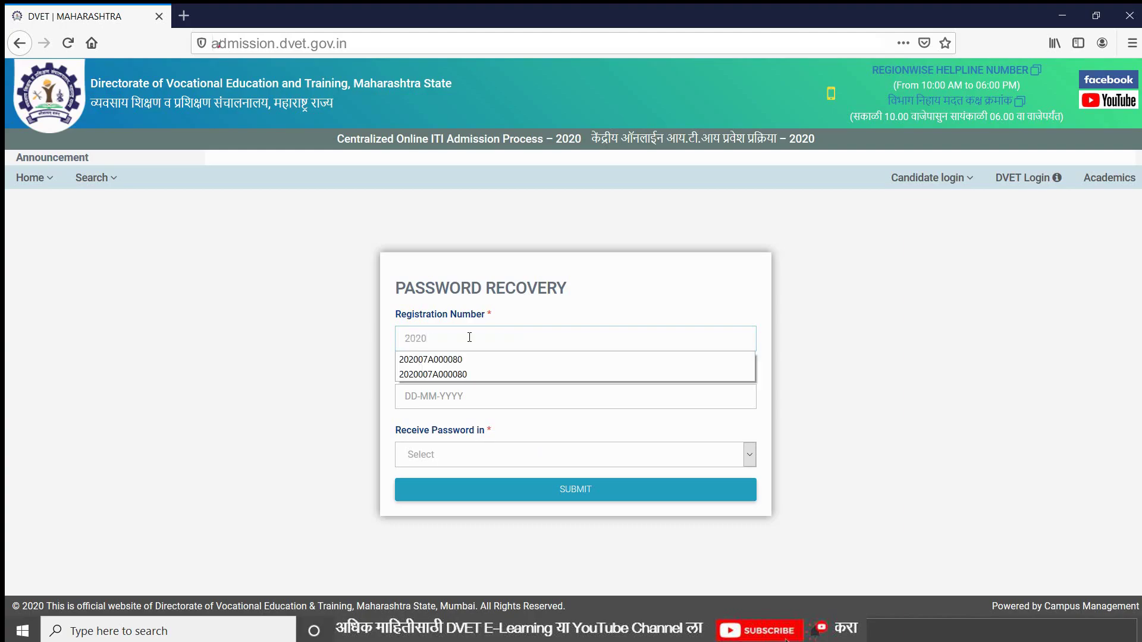
{"action": "left_click", "coordinate": [466, 360]}
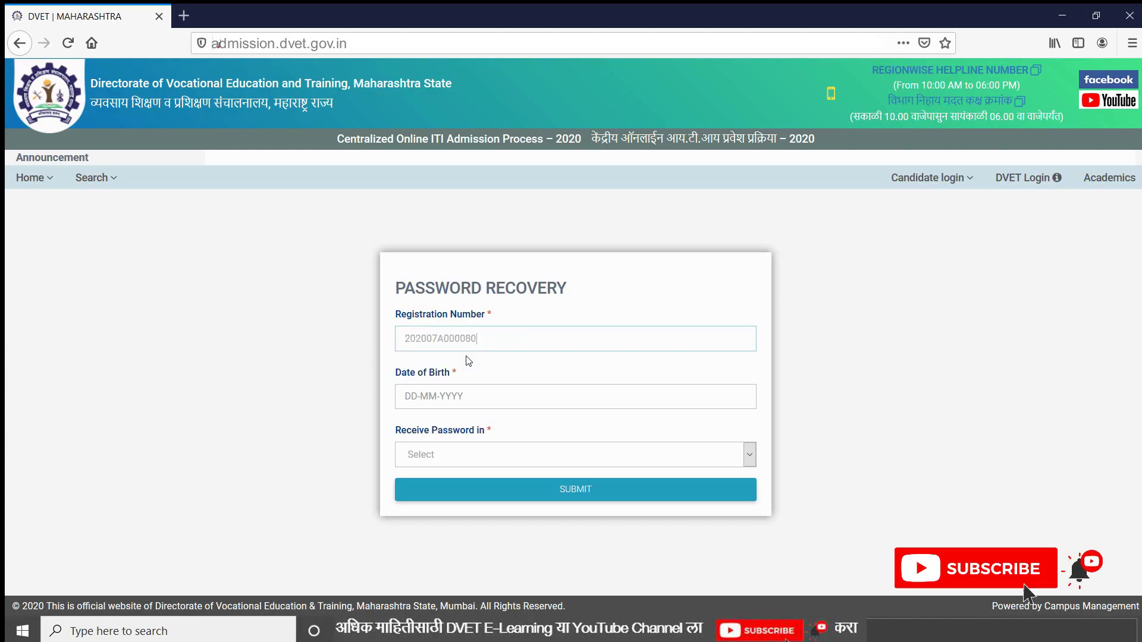
{"action": "left_click", "coordinate": [407, 397]}
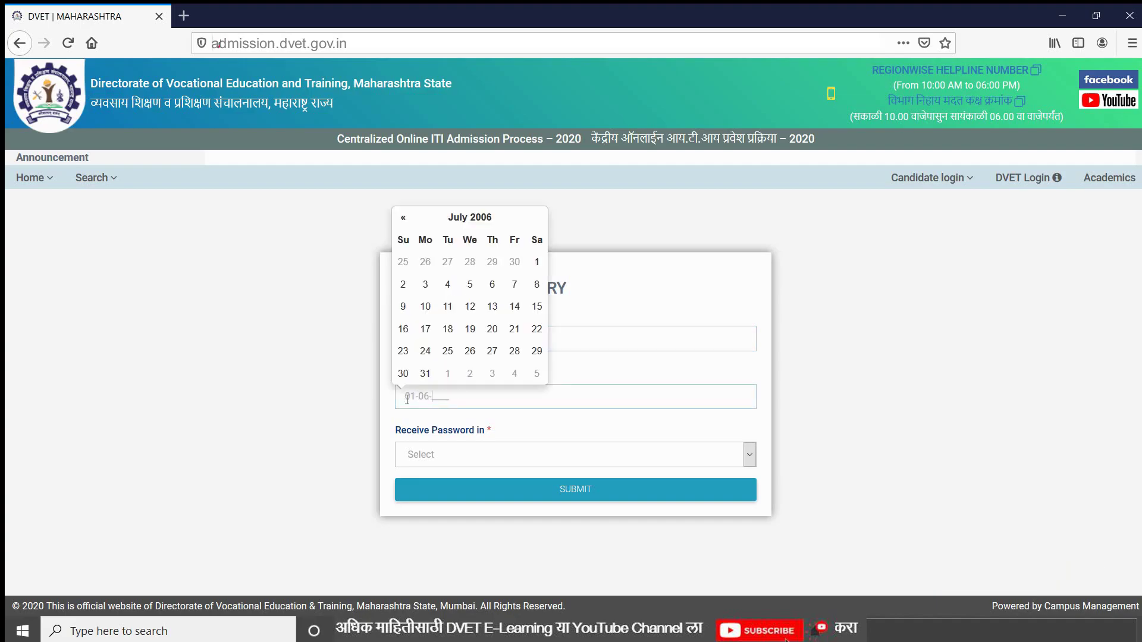
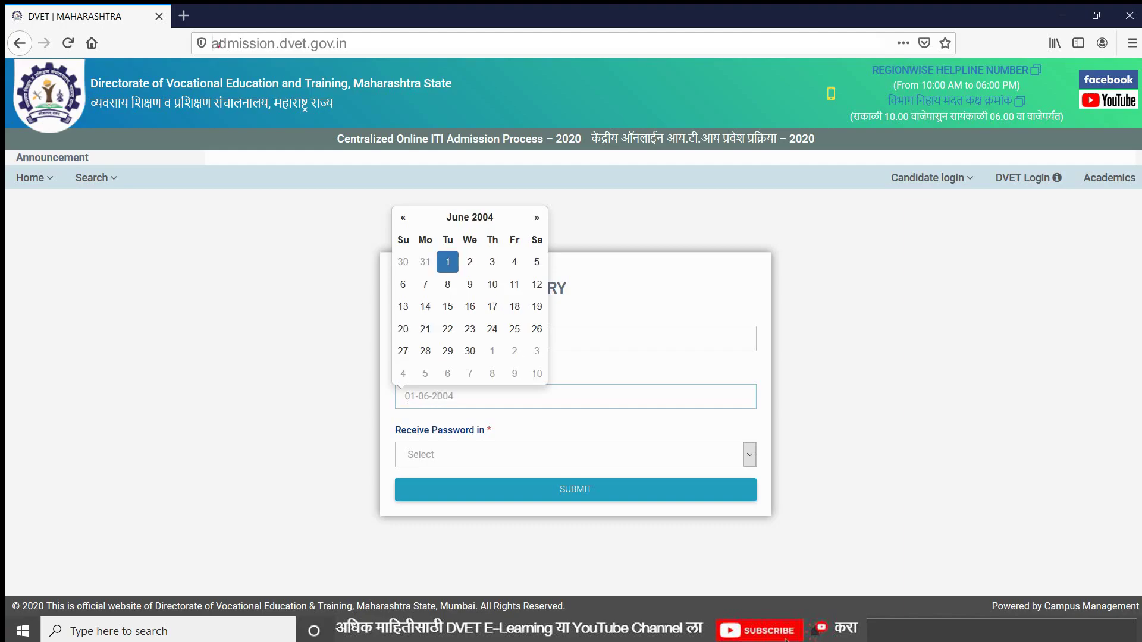
{"action": "left_click", "coordinate": [317, 484]}
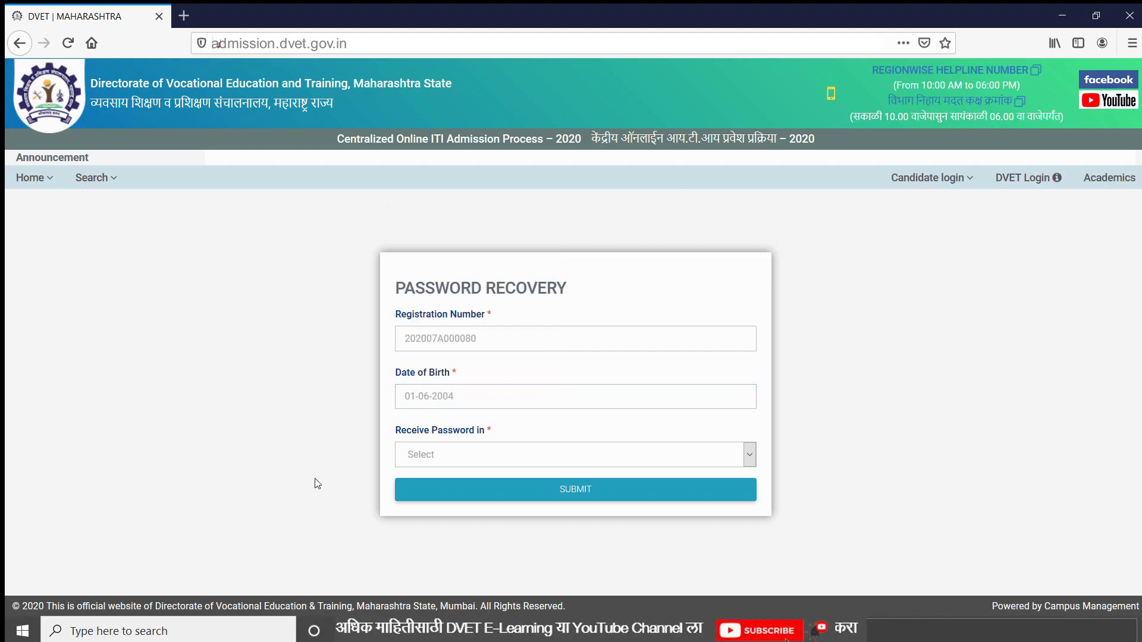
{"action": "left_click", "coordinate": [463, 462]}
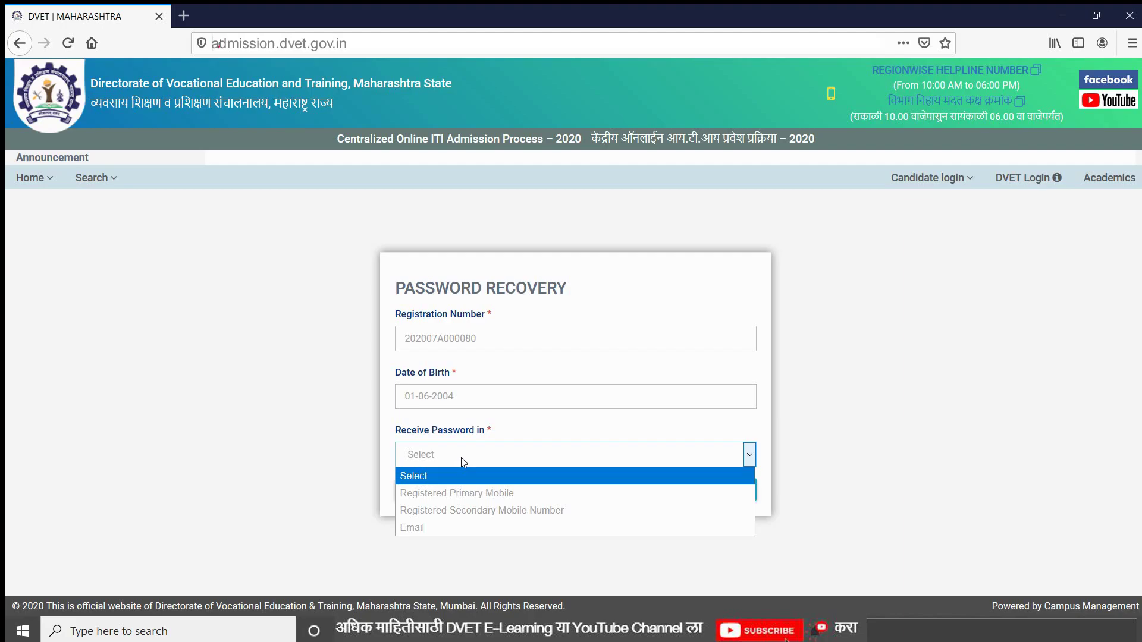
Choose Registered Primary Mobile as the password destination and submit the recovery request
{"action": "left_click", "coordinate": [452, 497]}
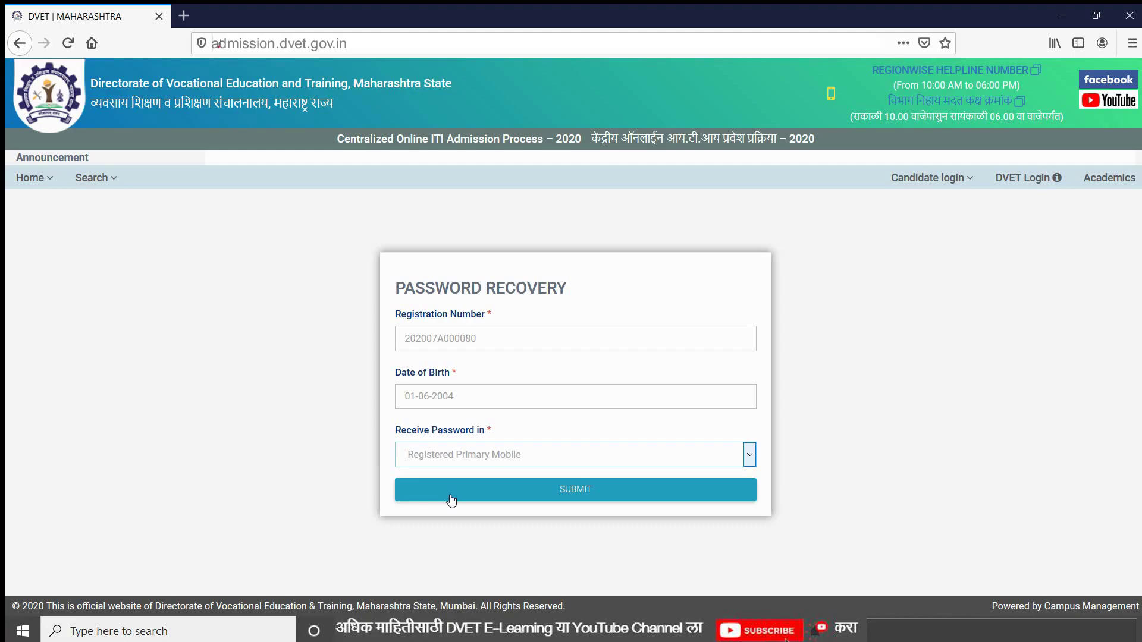
{"action": "left_click", "coordinate": [451, 499]}
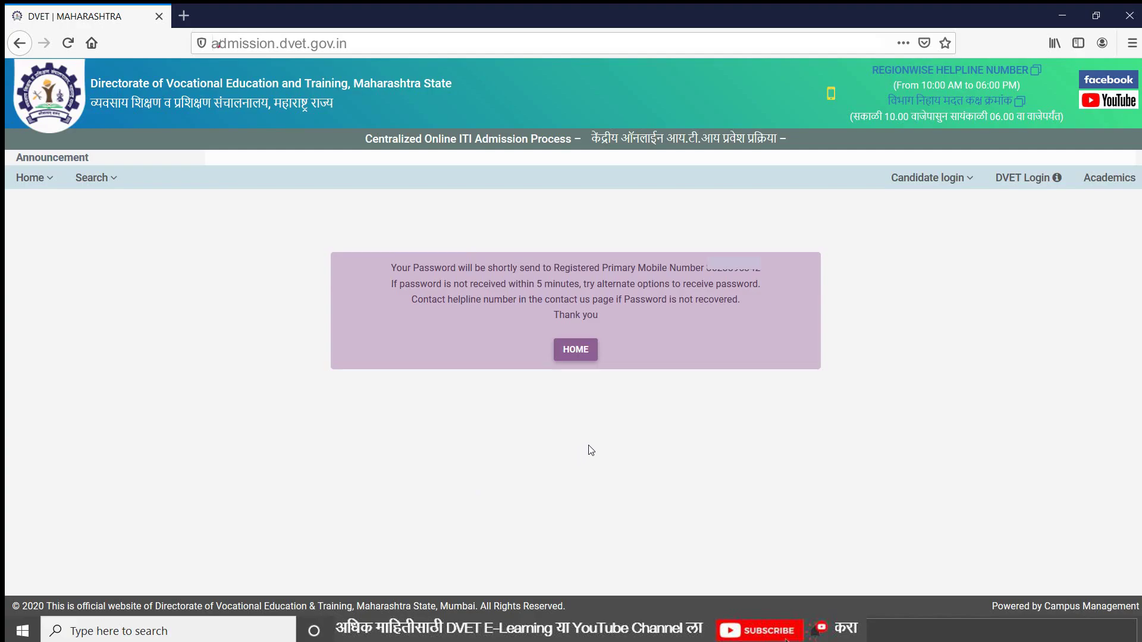
Go back to the home page and open Candidate login > Registered Candidate Login
{"action": "left_click", "coordinate": [581, 360]}
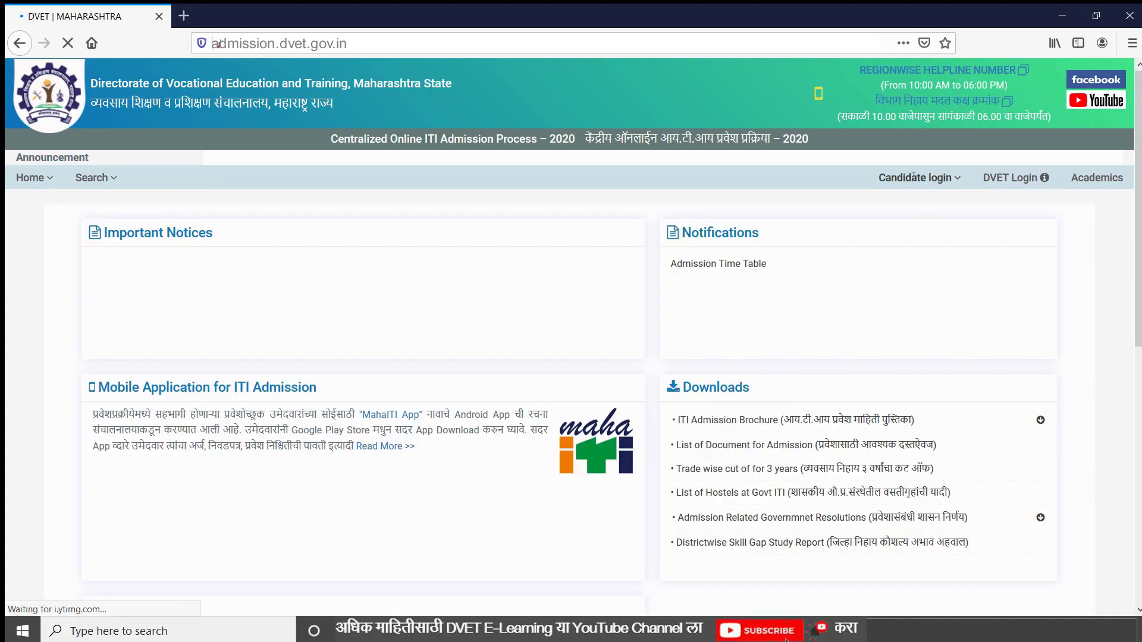
{"action": "left_click", "coordinate": [914, 177]}
{"action": "left_click", "coordinate": [923, 238]}
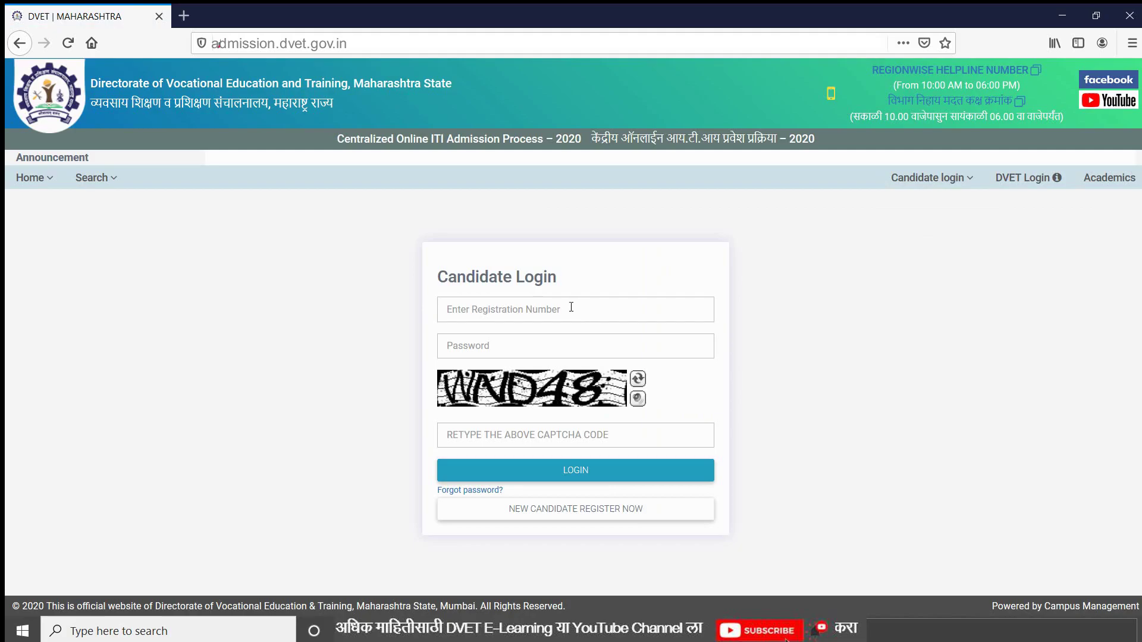
Autofill the saved registration number and new password, enter the captcha, and log in
{"action": "left_click", "coordinate": [571, 308]}
{"action": "left_click", "coordinate": [526, 353]}
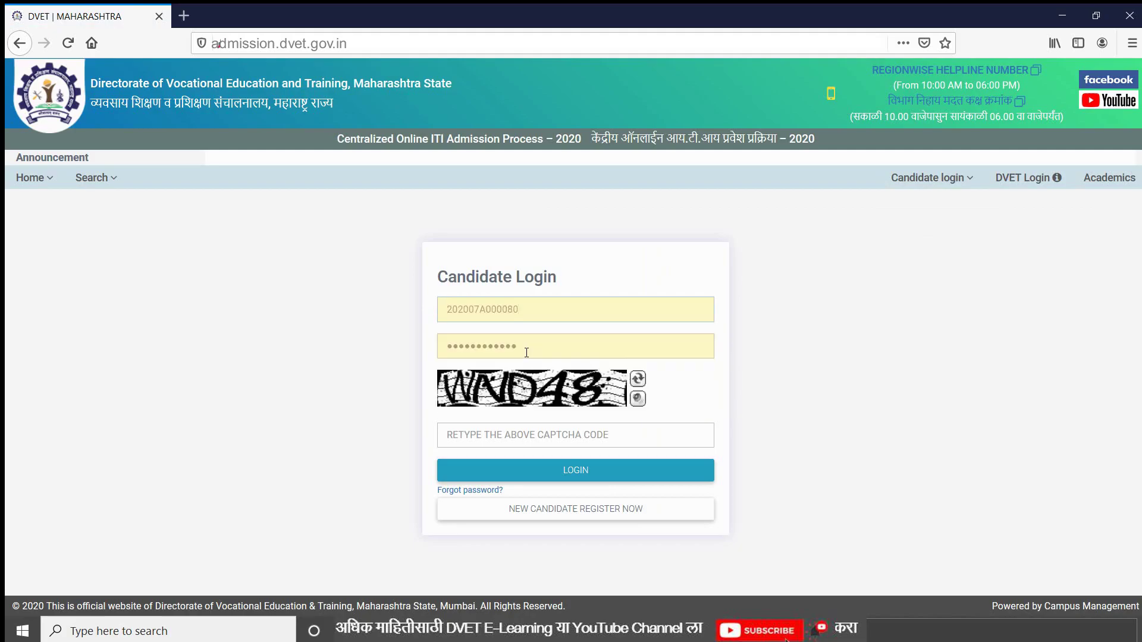
{"action": "left_click", "coordinate": [474, 432]}
{"action": "type", "text": "WN"}
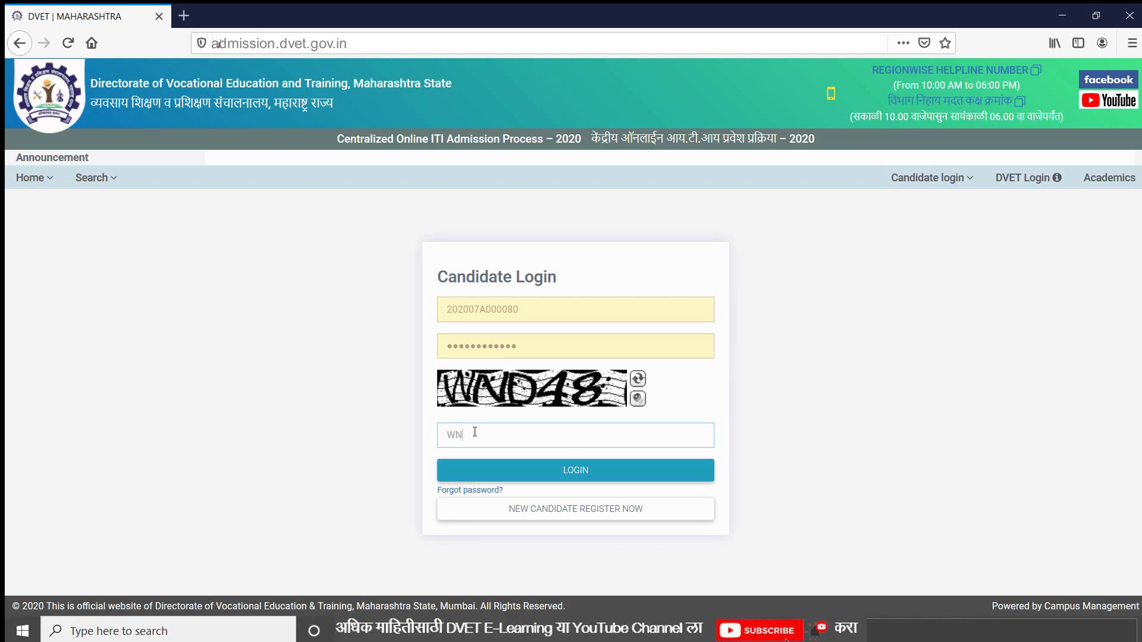
{"action": "type", "text": "D48"}
{"action": "left_click", "coordinate": [515, 471]}
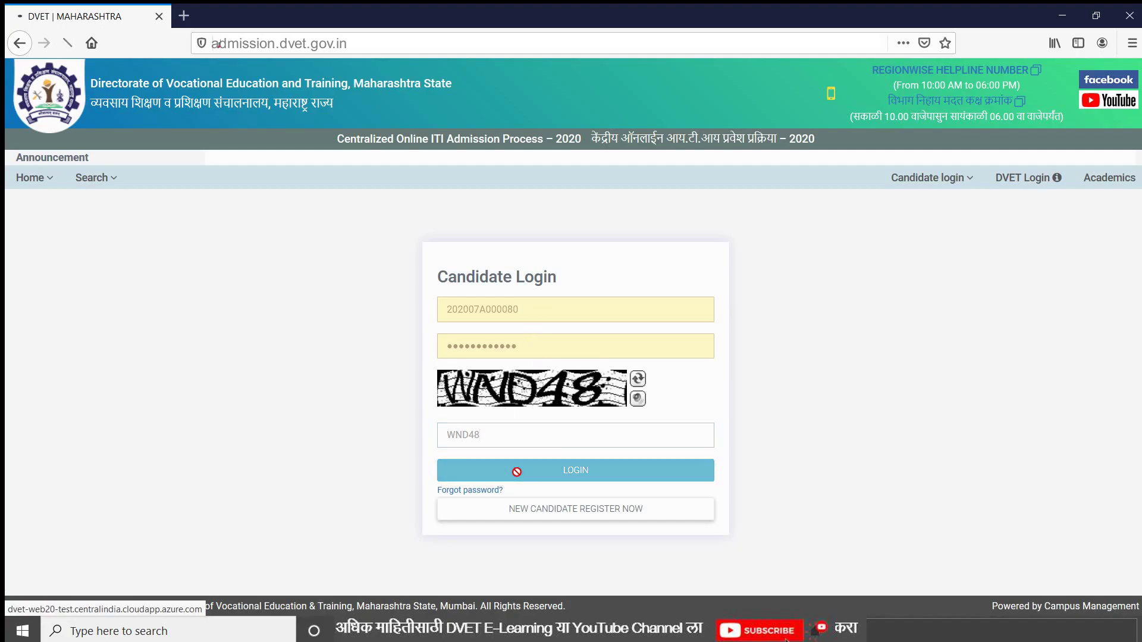